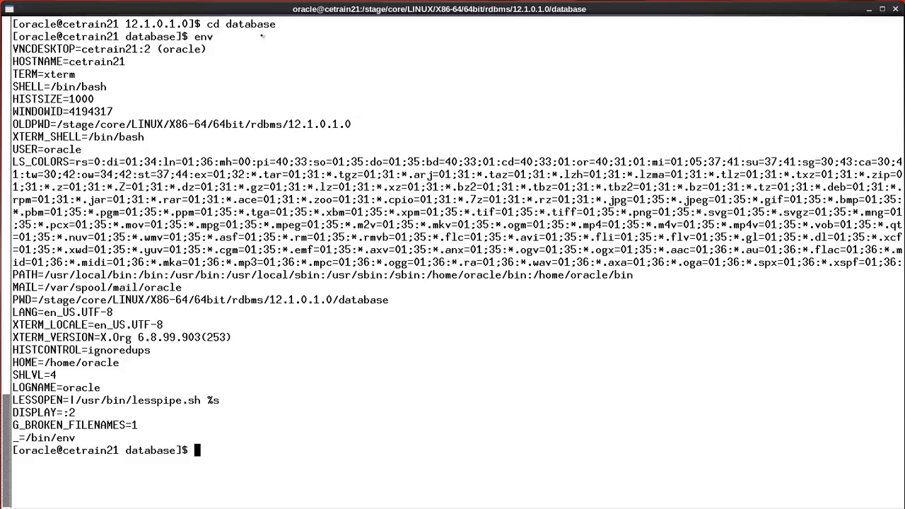
# Step: Launch the database installer with ./runInstaller, opt out of security updates via My Oracle Support and continue without an email address
pyautogui.write('./runInstaller')
pyautogui.press('Return')
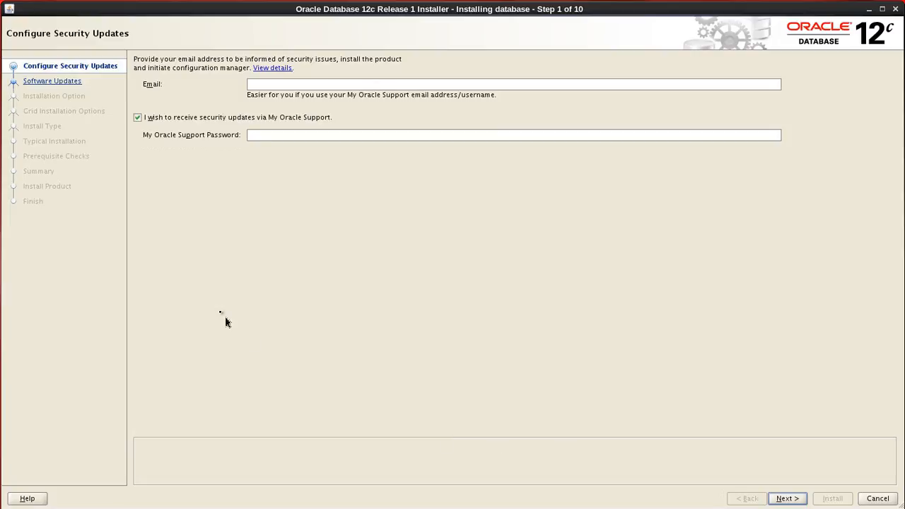
pyautogui.click(138, 119)
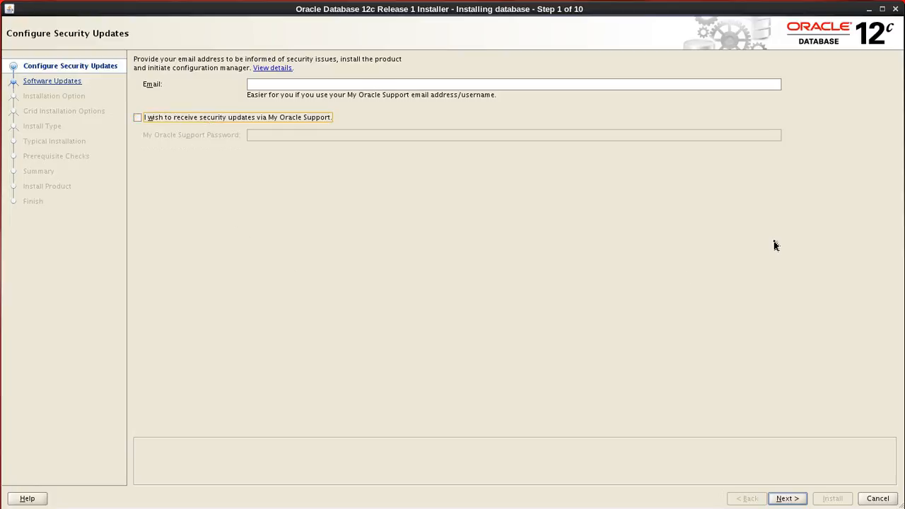
pyautogui.click(783, 497)
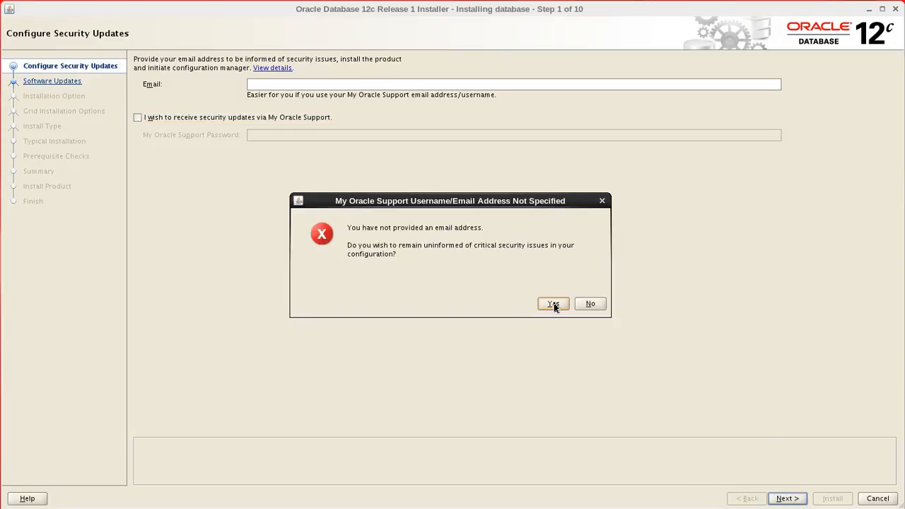
pyautogui.click(553, 304)
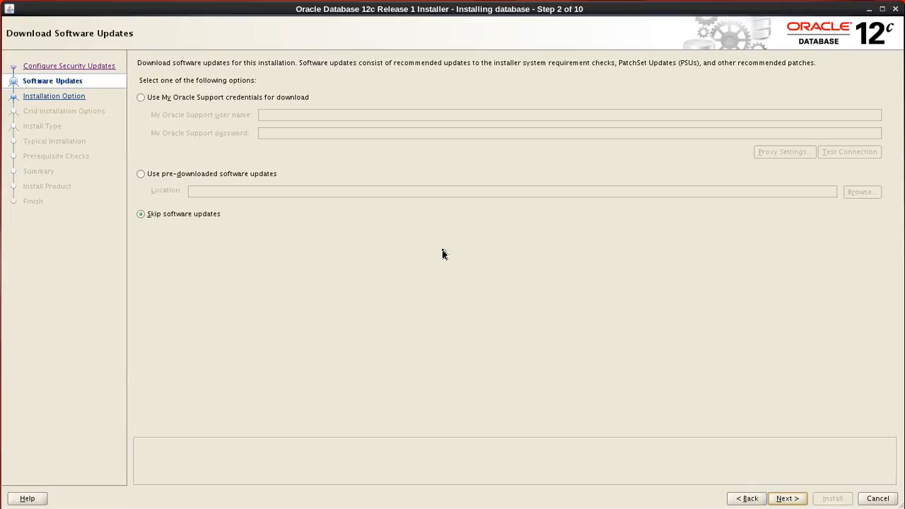
pyautogui.click(197, 100)
pyautogui.click(278, 115)
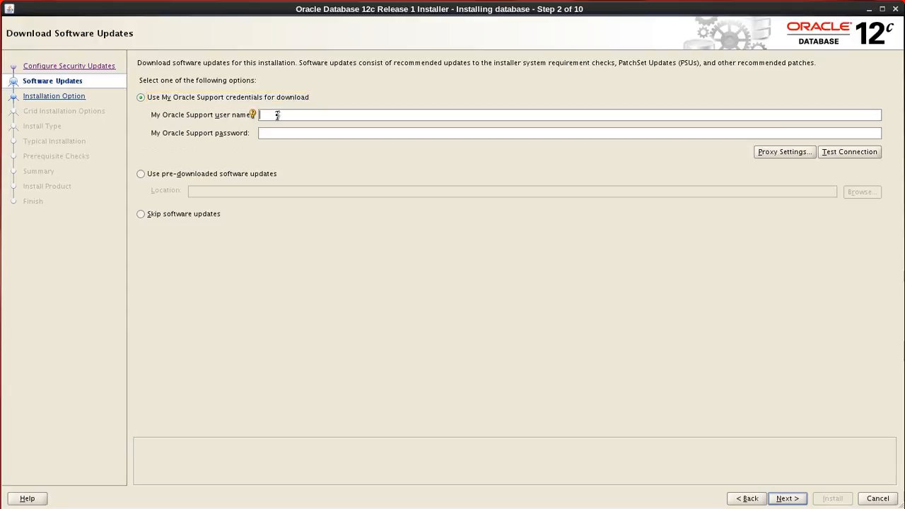
pyautogui.click(268, 133)
pyautogui.click(141, 174)
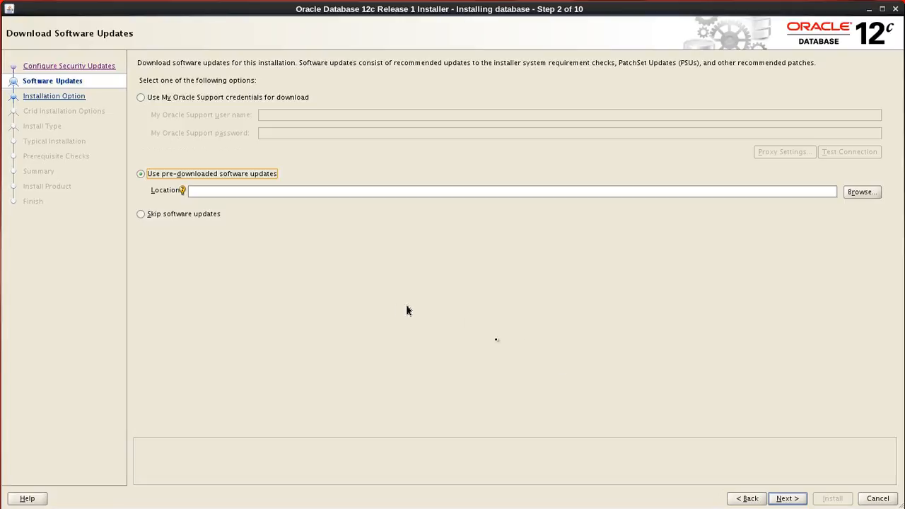
# Step: Skip software updates and choose to install the database software only
pyautogui.click(140, 215)
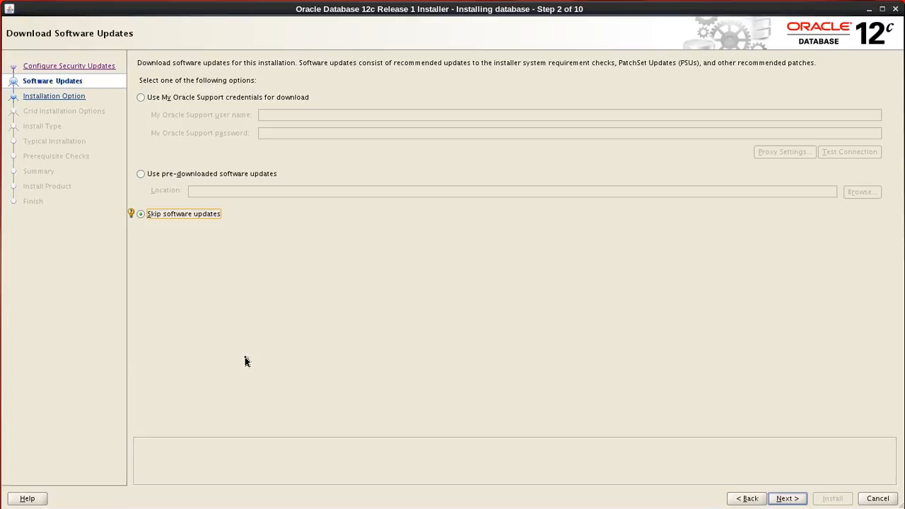
pyautogui.click(785, 502)
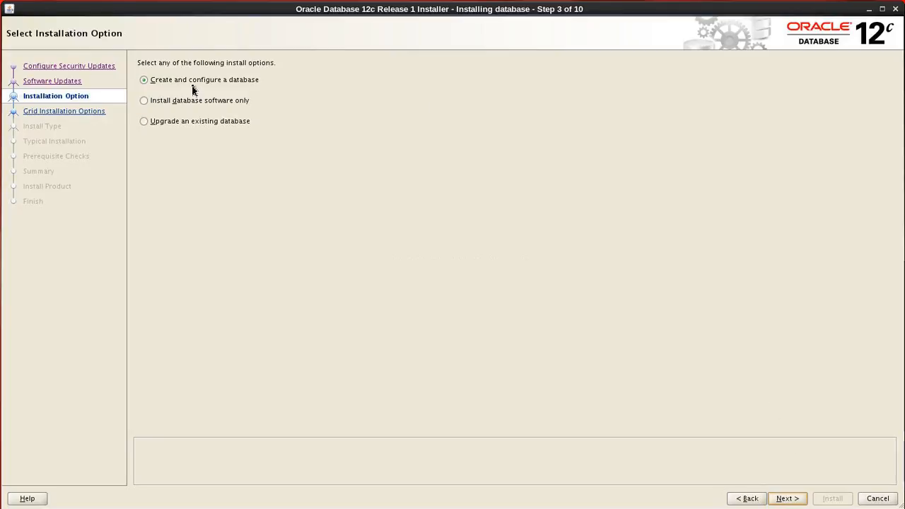
pyautogui.click(144, 101)
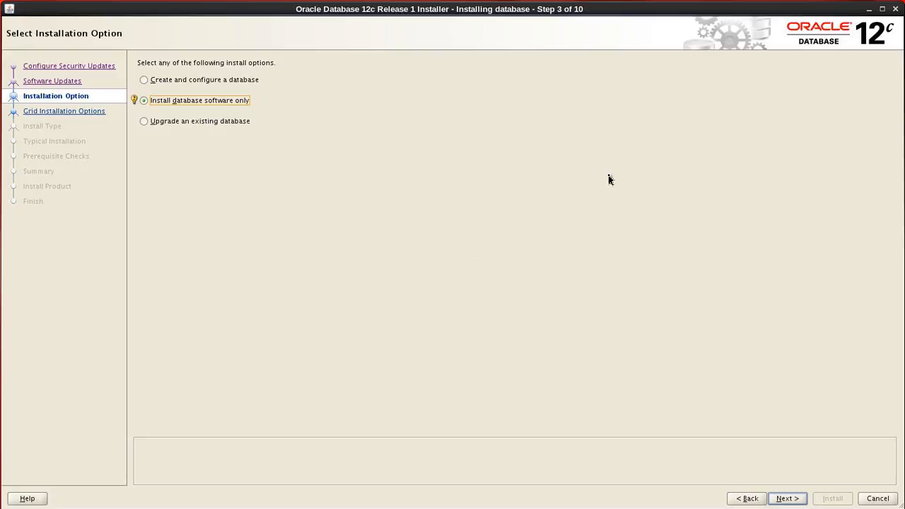
pyautogui.click(786, 498)
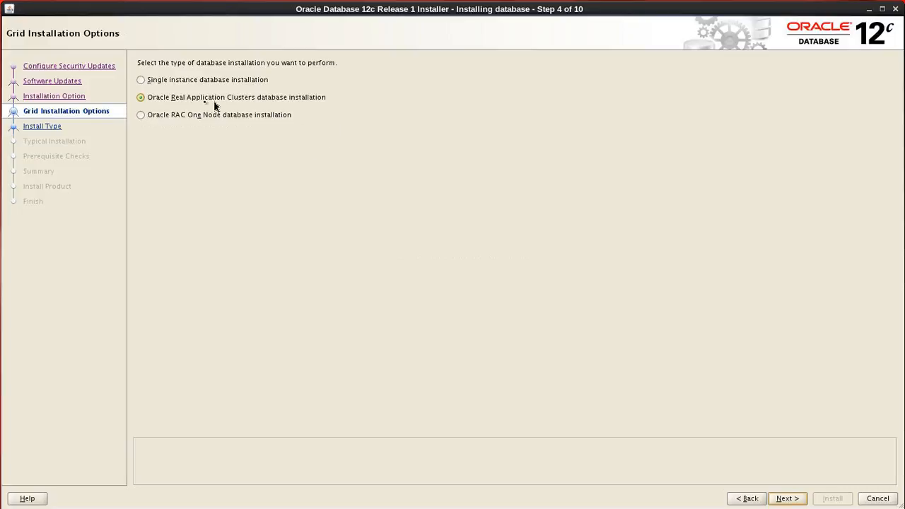
# Step: Choose the Oracle Real Application Clusters database installation and test SSH connectivity between all four cluster nodes before proceeding to the product languages
pyautogui.click(188, 100)
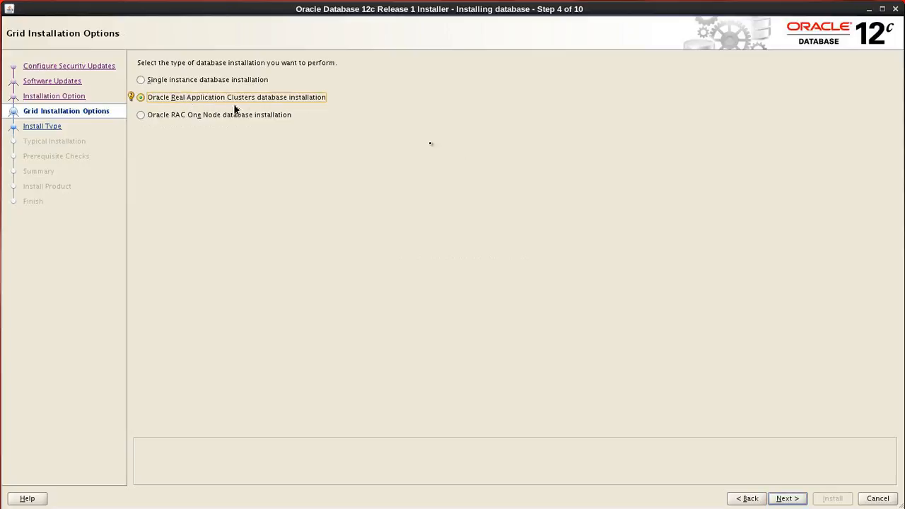
pyautogui.click(790, 500)
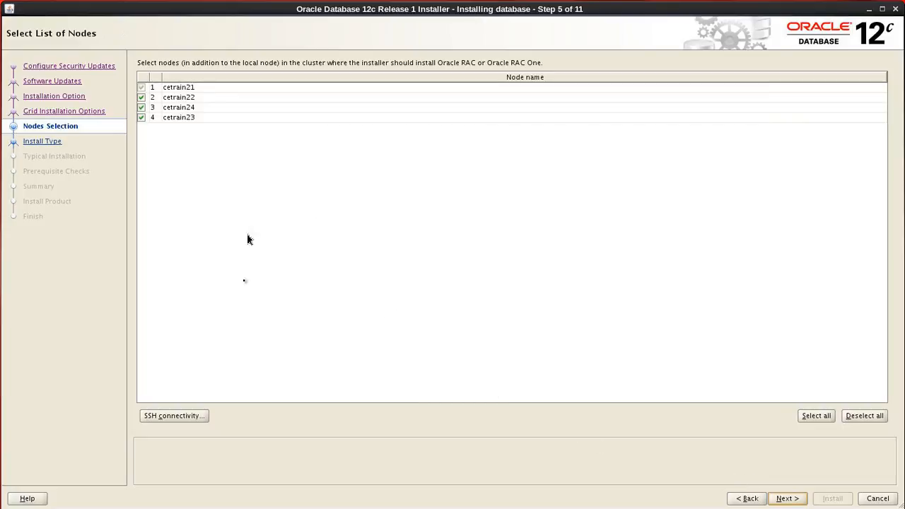
pyautogui.click(176, 419)
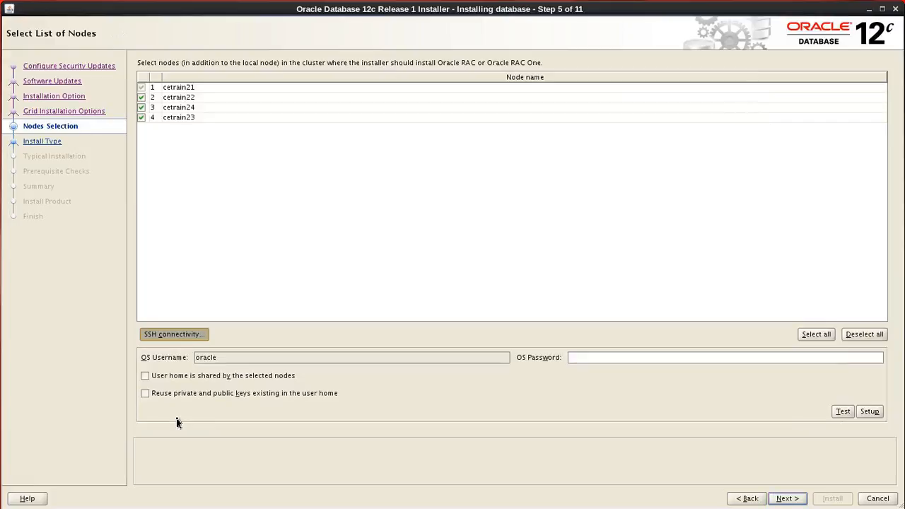
pyautogui.click(844, 412)
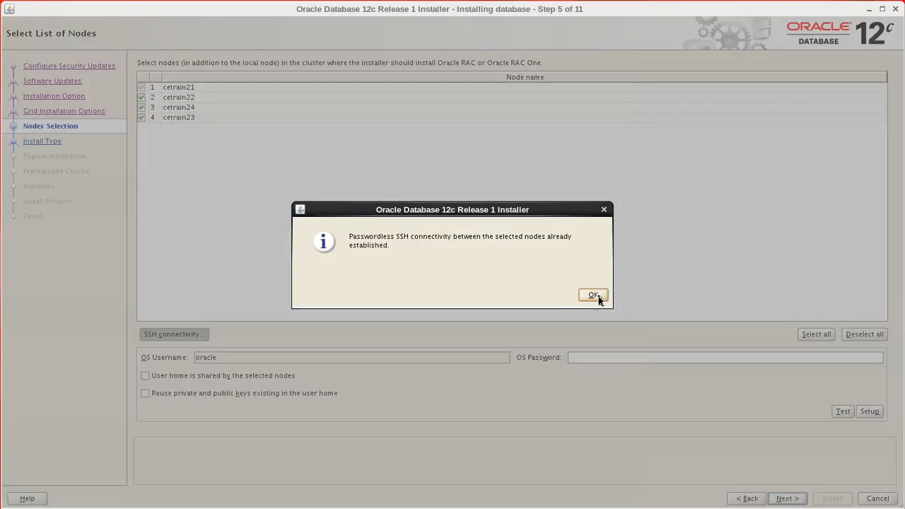
pyautogui.click(597, 295)
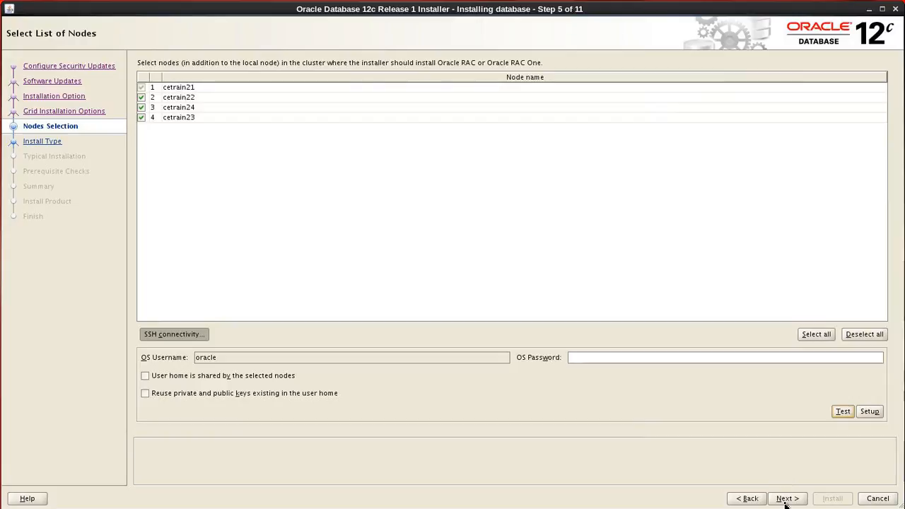
pyautogui.click(786, 500)
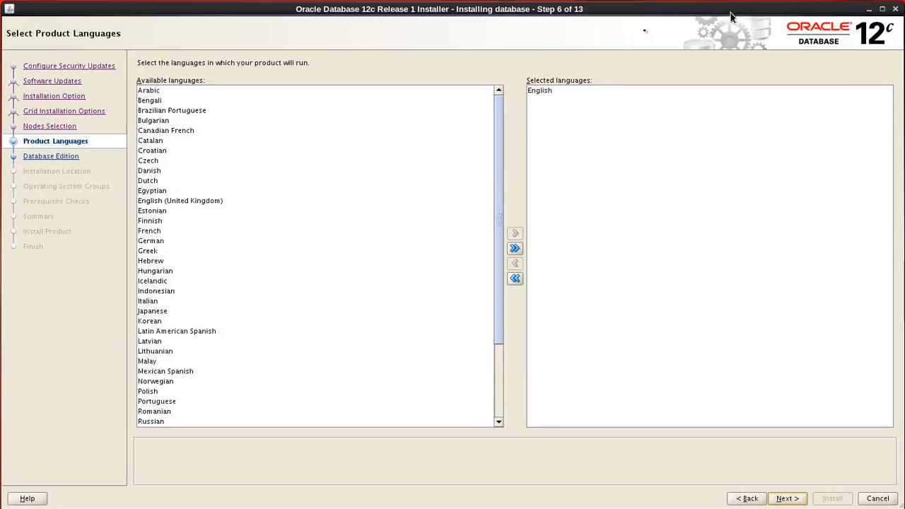
# Step: Accept English as the product language and select Enterprise Edition as the database edition
pyautogui.click(531, 92)
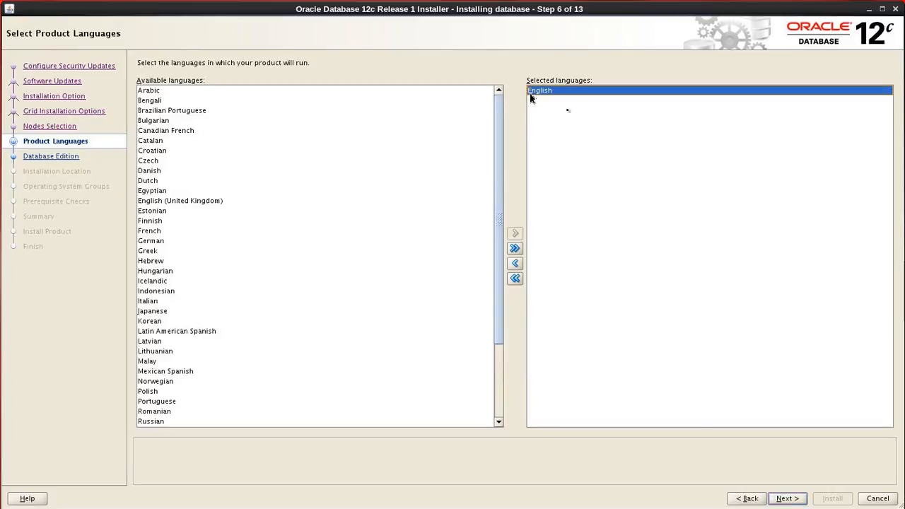
pyautogui.click(787, 499)
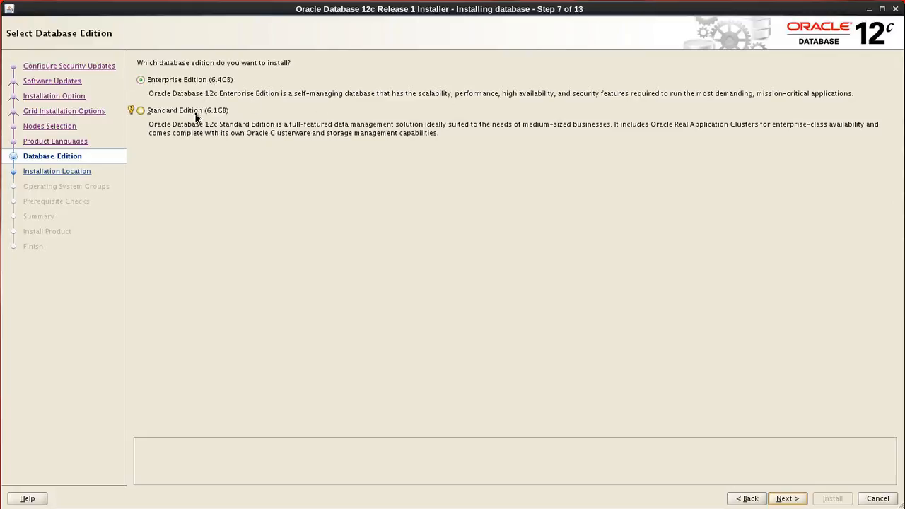
pyautogui.click(179, 85)
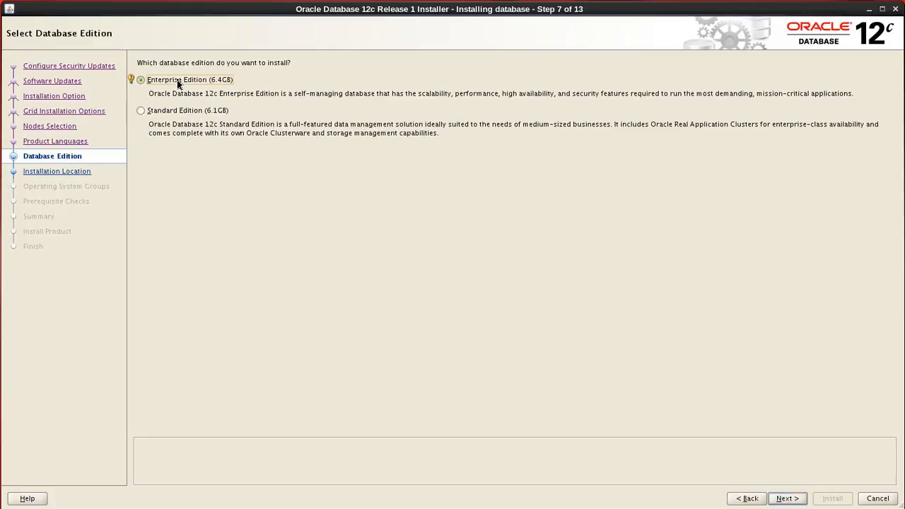
pyautogui.click(787, 498)
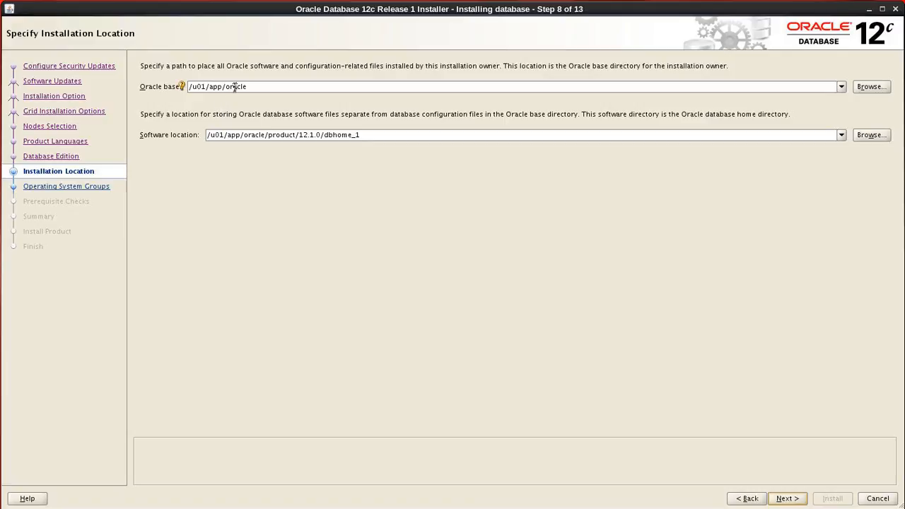
# Step: Set the software location to /u01/app/oracle/product/12.1.0.1/dbhome_1 and proceed to the operating system groups
pyautogui.click(357, 135)
pyautogui.press('Left')
pyautogui.press('Left')
pyautogui.press('Left')
pyautogui.press('Left')
pyautogui.press('Left')
pyautogui.press('Left')
pyautogui.press('Left')
pyautogui.press('Left')
pyautogui.press('Left')
pyautogui.write('.1')
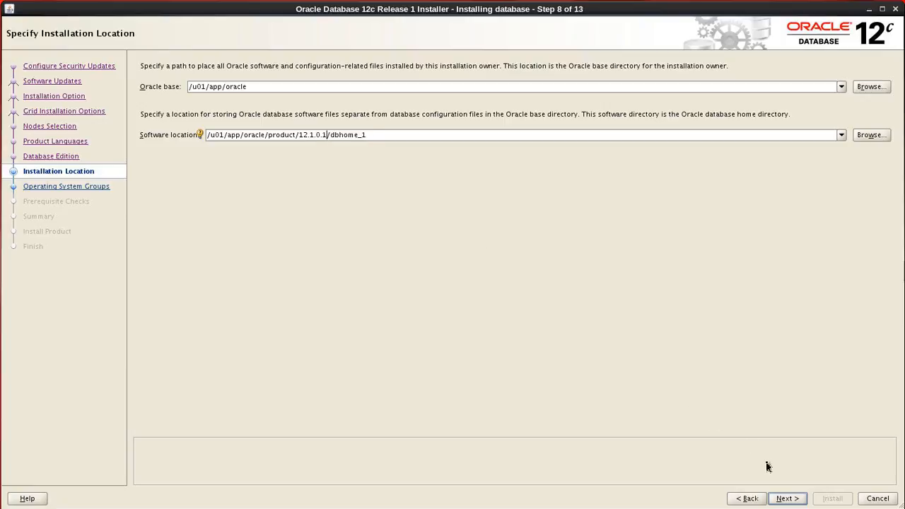
pyautogui.click(786, 498)
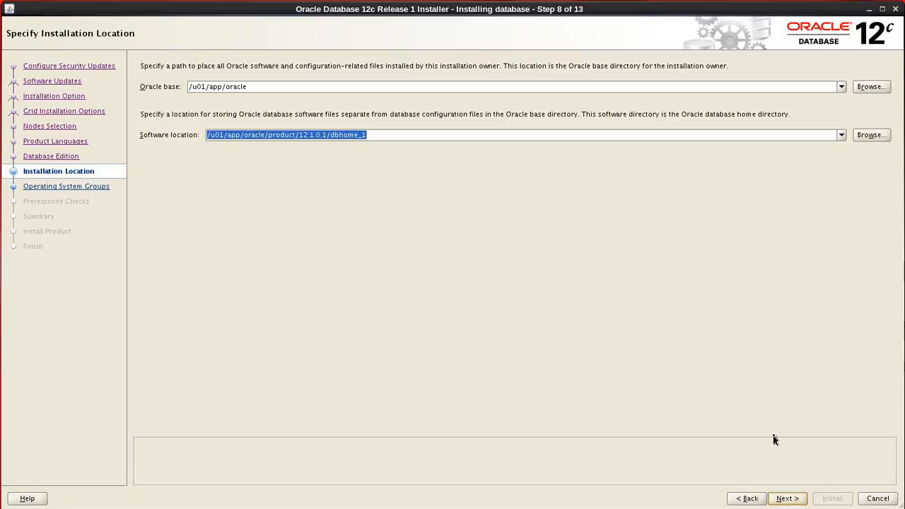
pyautogui.click(786, 499)
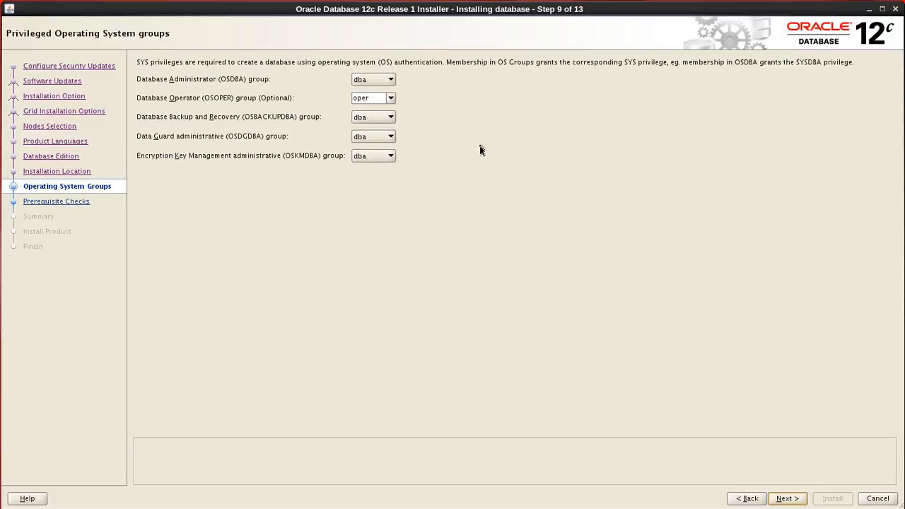
# Step: Accept the privileged operating system groups and review the details of the Single Client Access Name (SCAN) prerequisite check
pyautogui.click(380, 99)
pyautogui.click(787, 498)
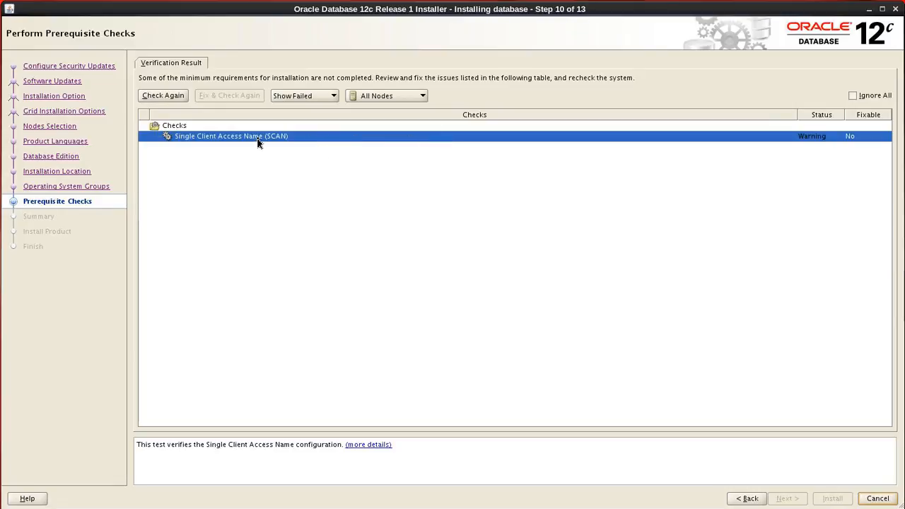
pyautogui.click(370, 446)
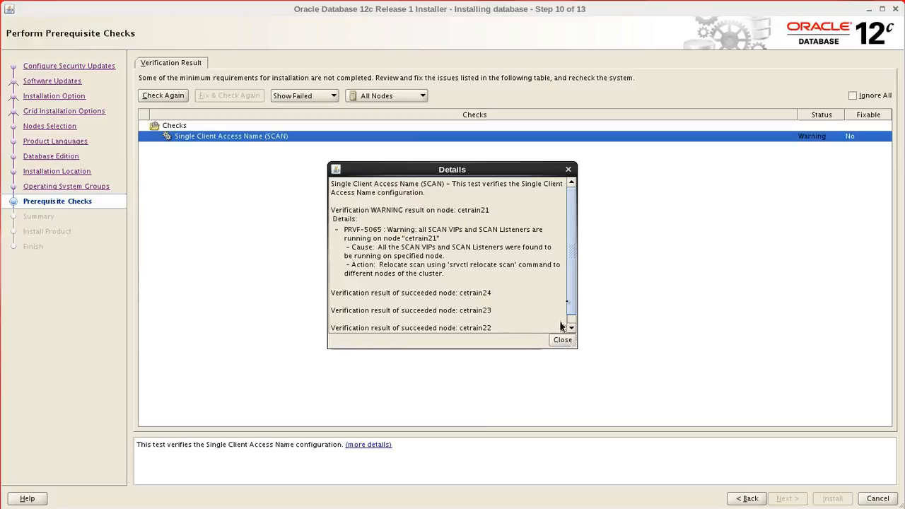
pyautogui.scroll(-1, 574, 274)
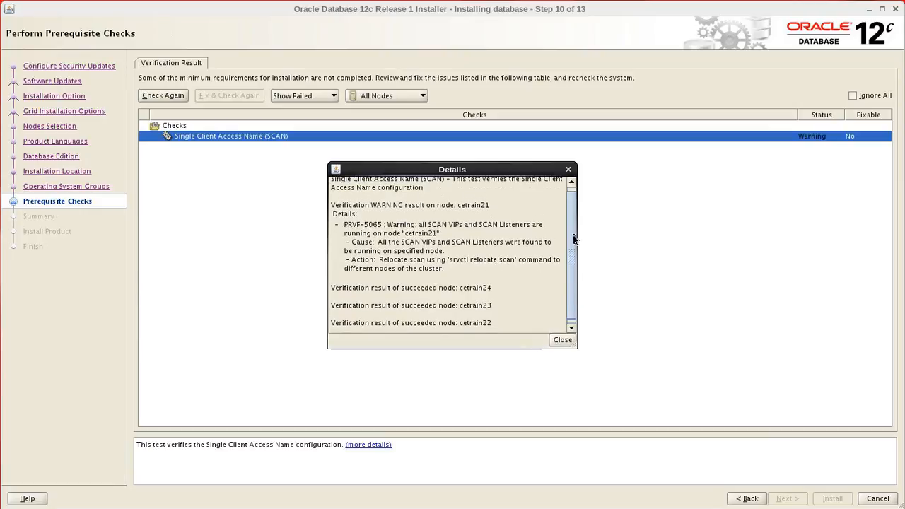
pyautogui.scroll(1, 574, 240)
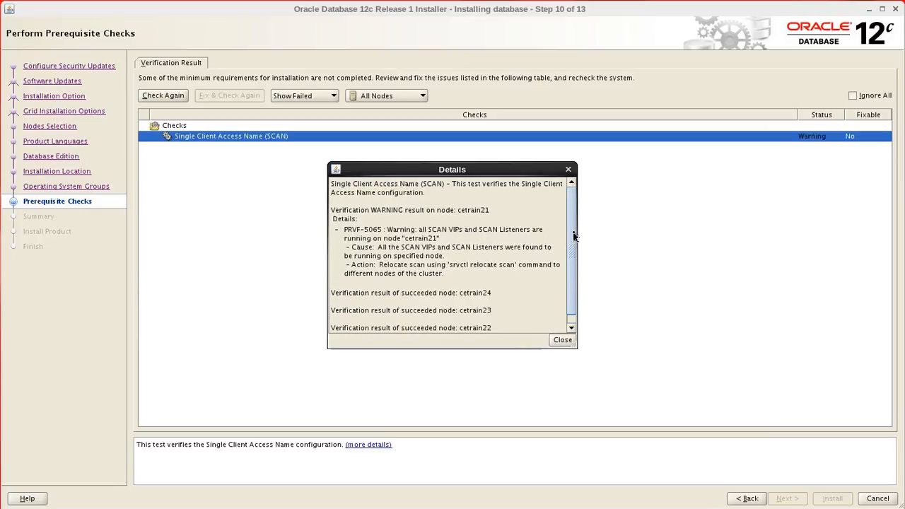
pyautogui.click(564, 345)
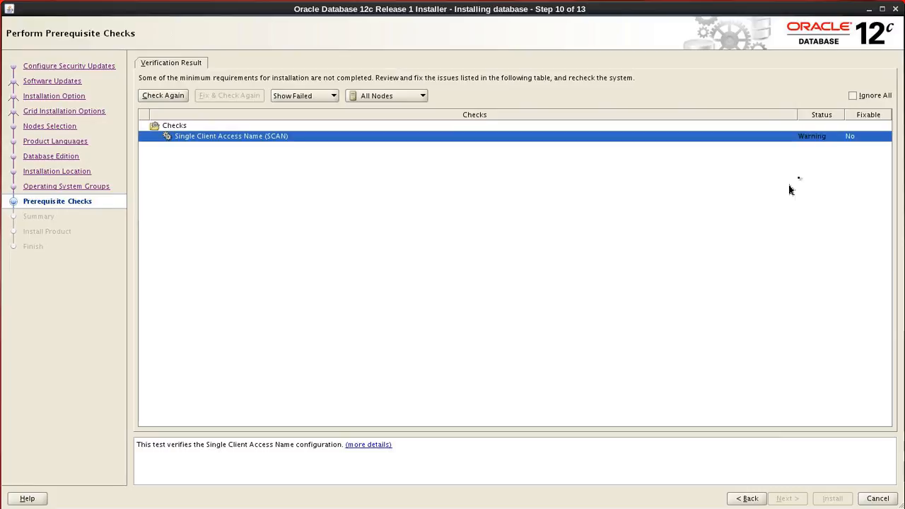
# Step: Ignore all failed prerequisite checks, confirm continuing despite them, and start the installation from the summary
pyautogui.click(853, 97)
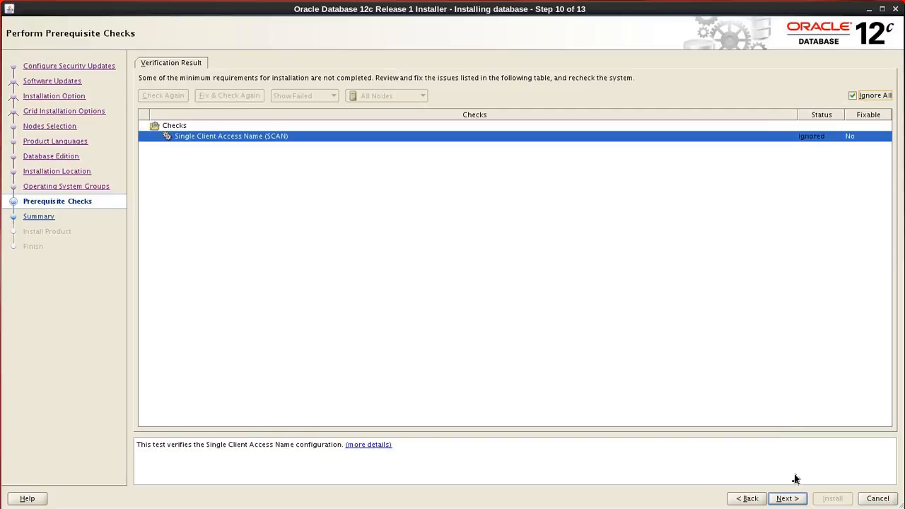
pyautogui.click(792, 499)
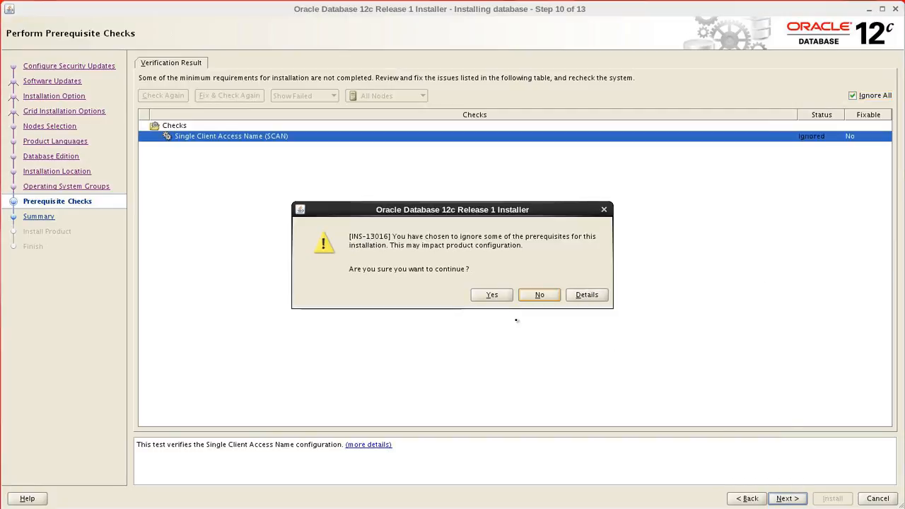
pyautogui.click(494, 296)
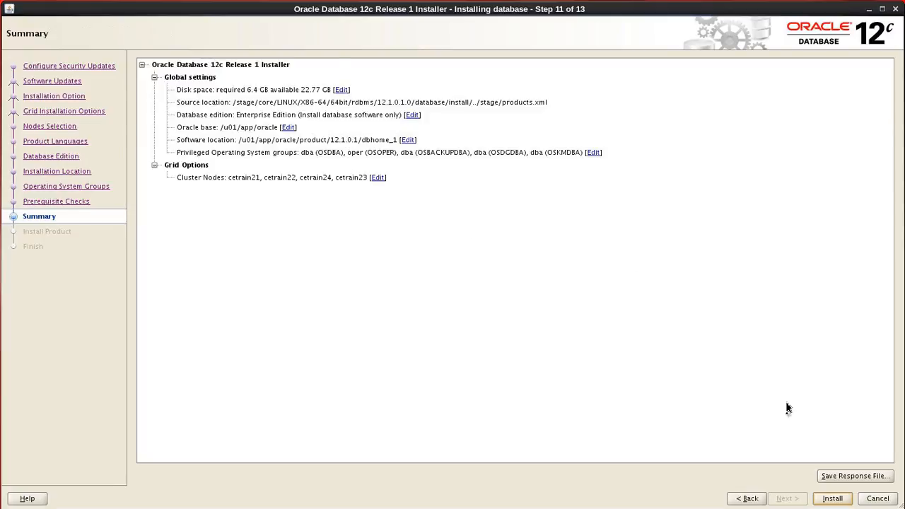
pyautogui.click(825, 499)
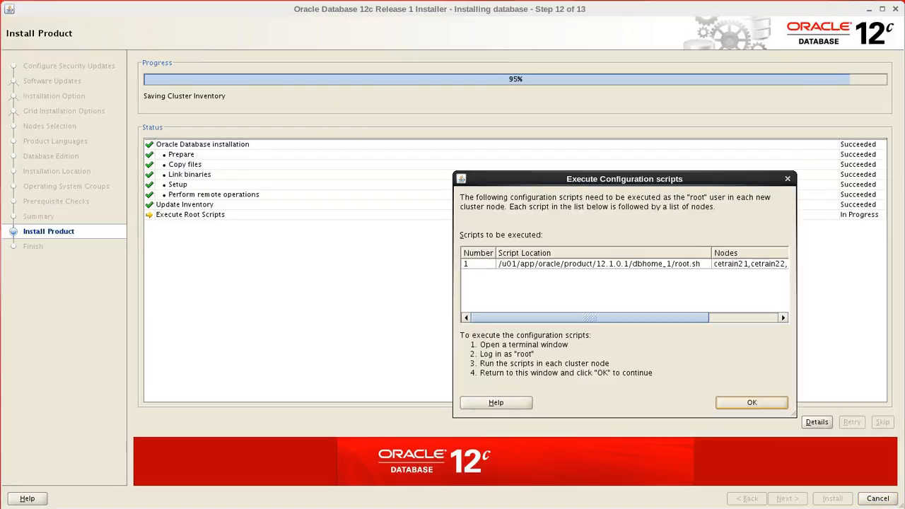
# Step: Switch to the root terminal on cetrain21 and run /u01/app/oracle/product/12.1.0.1/dbhome_1/root.sh, accepting the default local bin directory
pyautogui.moveTo(585, 179); pyautogui.dragTo(493, 136)
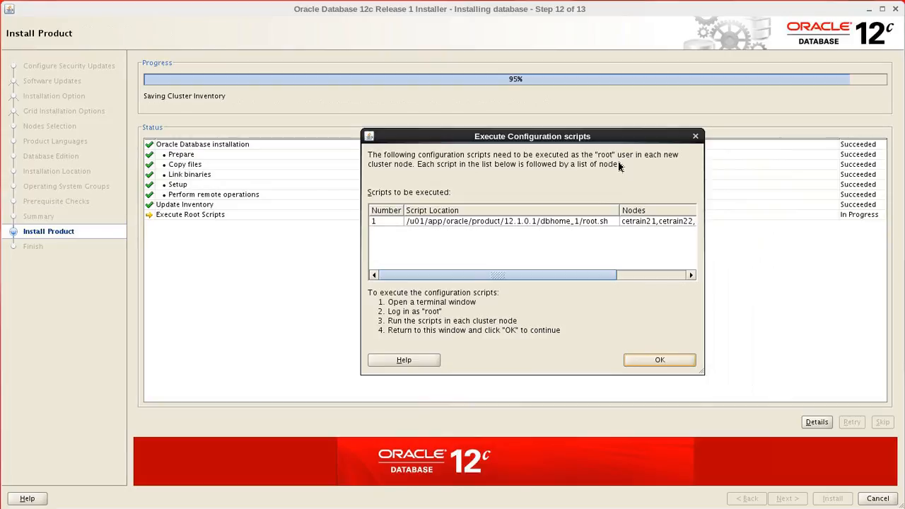
pyautogui.moveTo(904, 18); pyautogui.dragTo(327, 33)
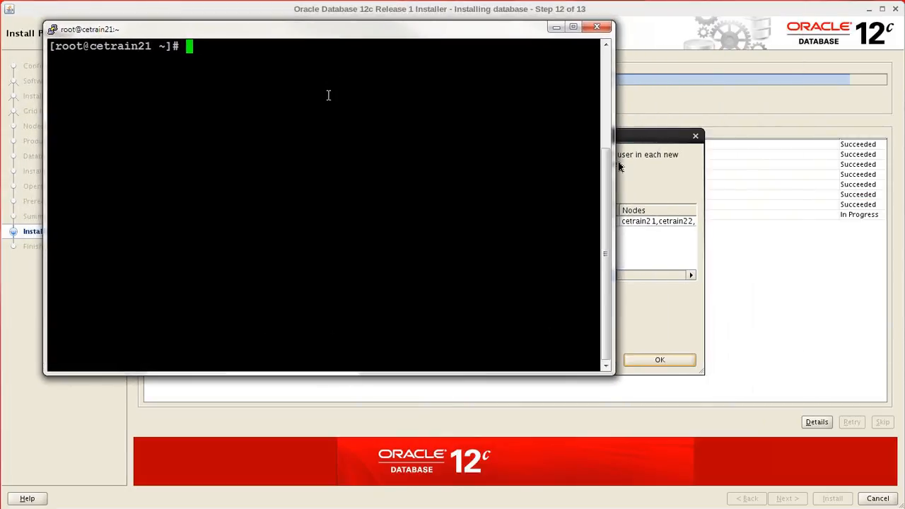
pyautogui.write('/u01/a')
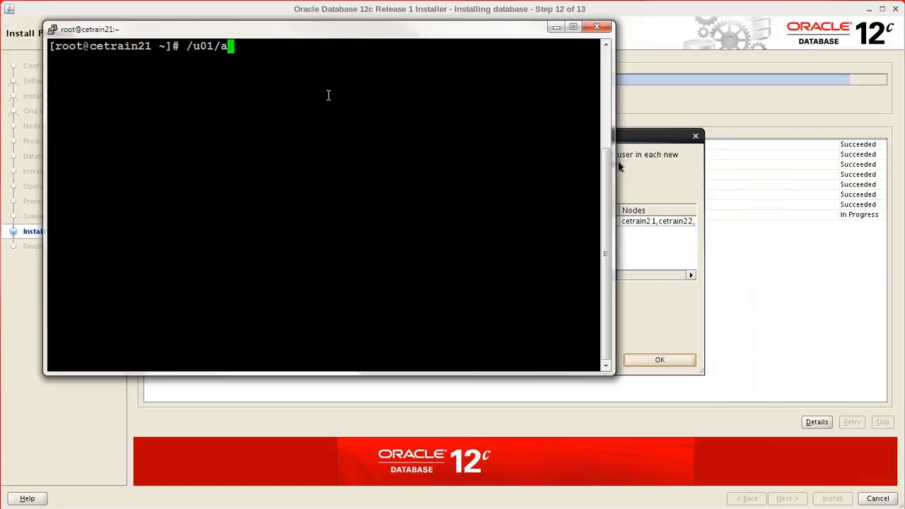
pyautogui.write('pp/oracle/')
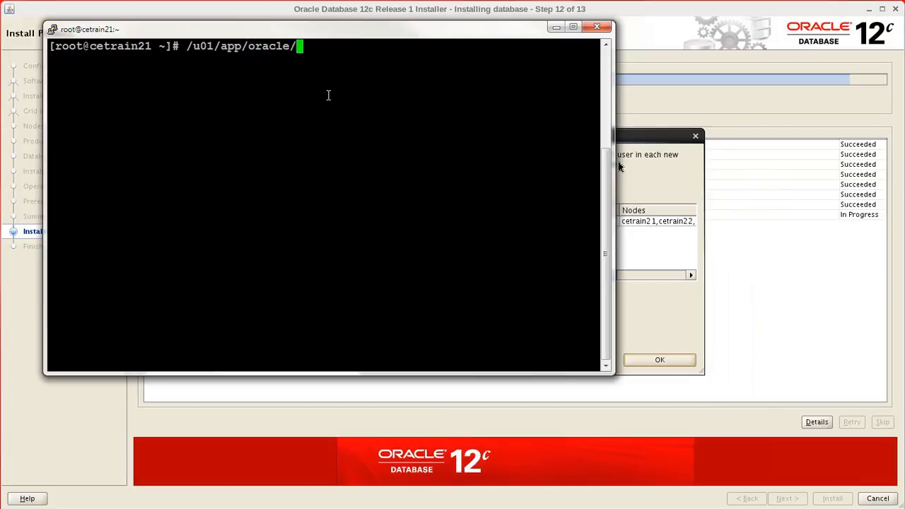
pyautogui.write('product/12')
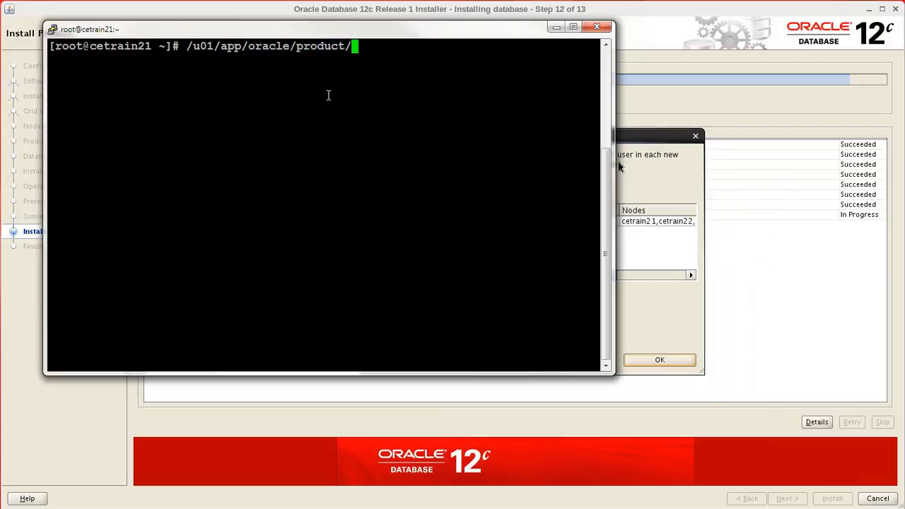
pyautogui.press('Tab')
pyautogui.write('db')
pyautogui.press('Tab')
pyautogui.write('roo')
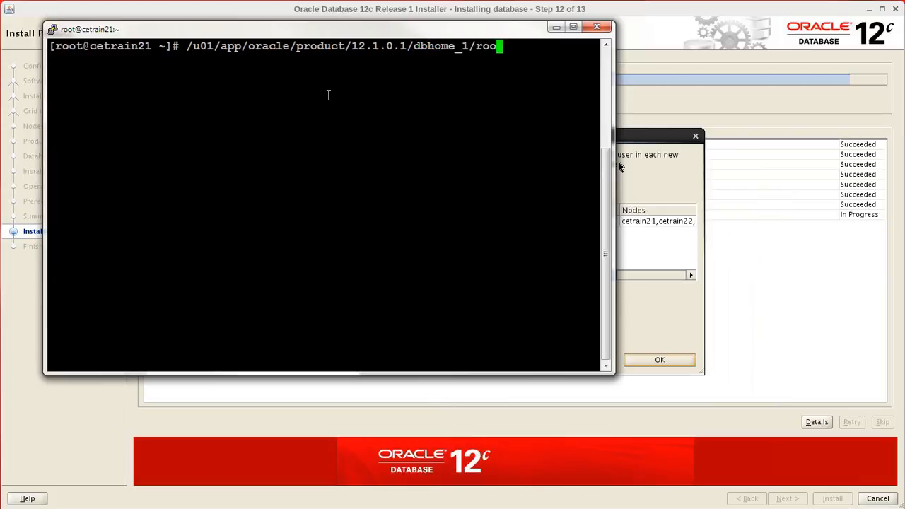
pyautogui.write('t')
pyautogui.press('Tab')
pyautogui.press('Return')
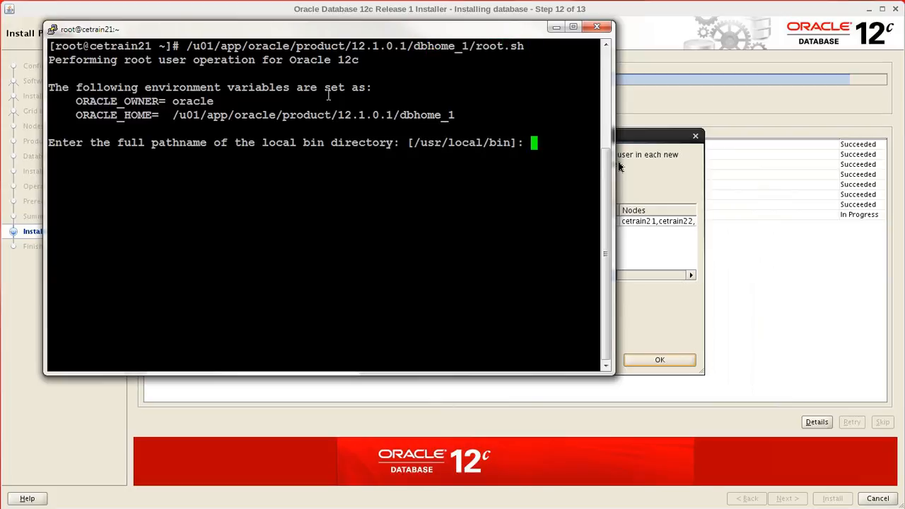
pyautogui.press('Return')
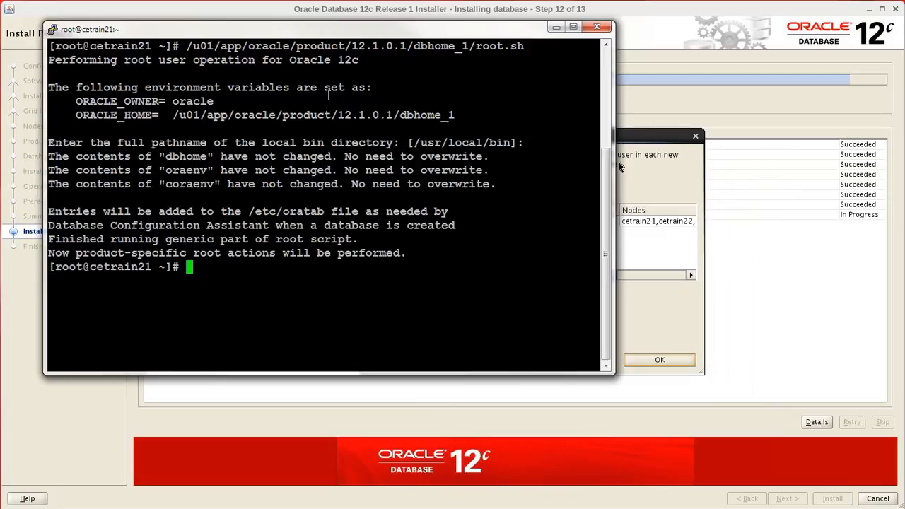
# Step: Connect from cetrain21 to cetrain22 over SSH, entering the root password
pyautogui.write('ssh cetrai')
pyautogui.write('n22')
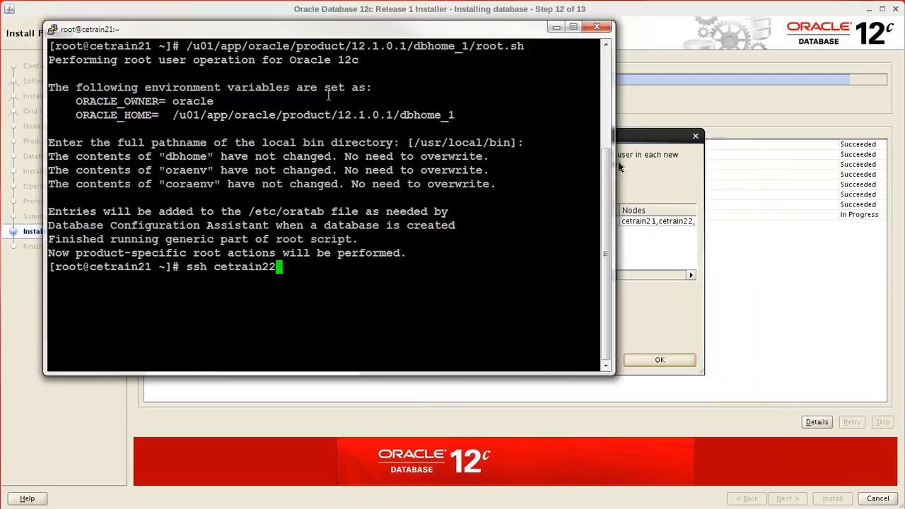
pyautogui.press('Return')
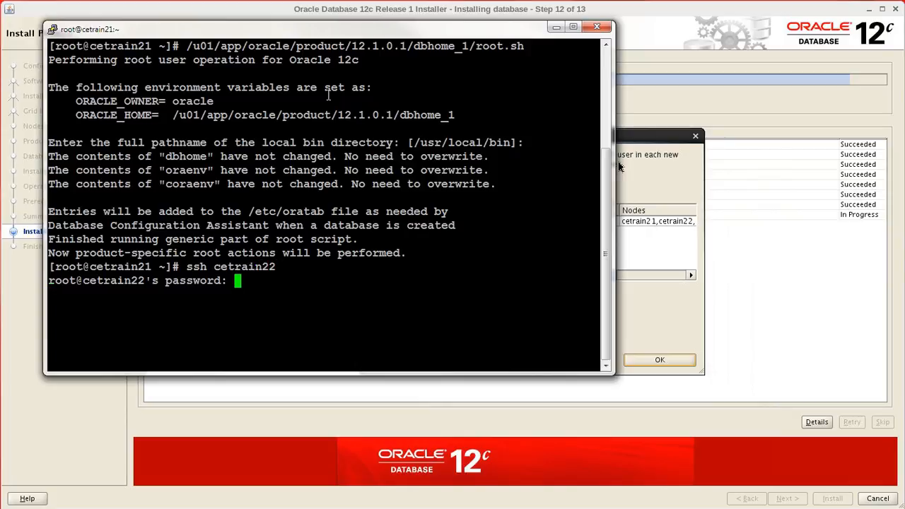
pyautogui.press('Return')
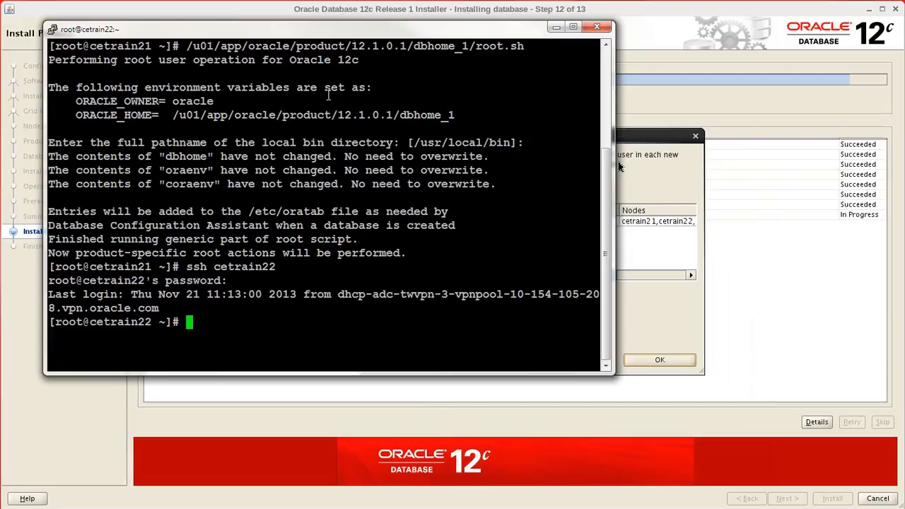
# Step: Reuse the root.sh path from the cetrain21 command to run the script on cetrain22, accepting the default local bin directory
pyautogui.doubleClick(350, 46)
pyautogui.middleClick(366, 164)
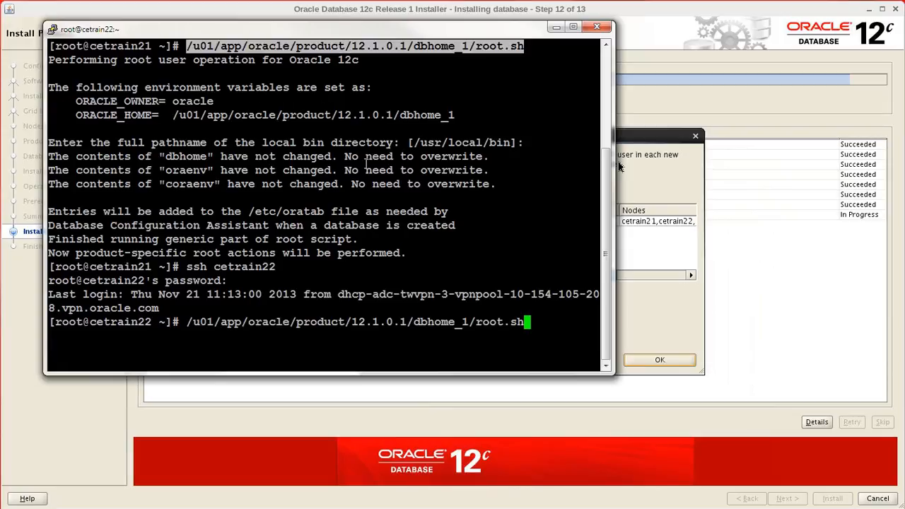
pyautogui.press('Return')
pyautogui.press('Return')
pyautogui.press('Return')
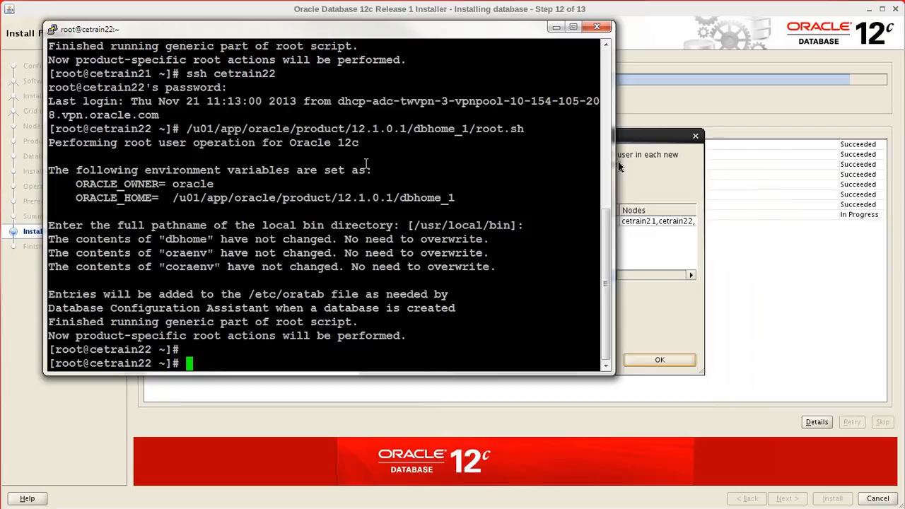
# Step: Connect to cetrain23 over SSH, accepting its host key with yes and entering the root password
pyautogui.write('ssh cetrain2')
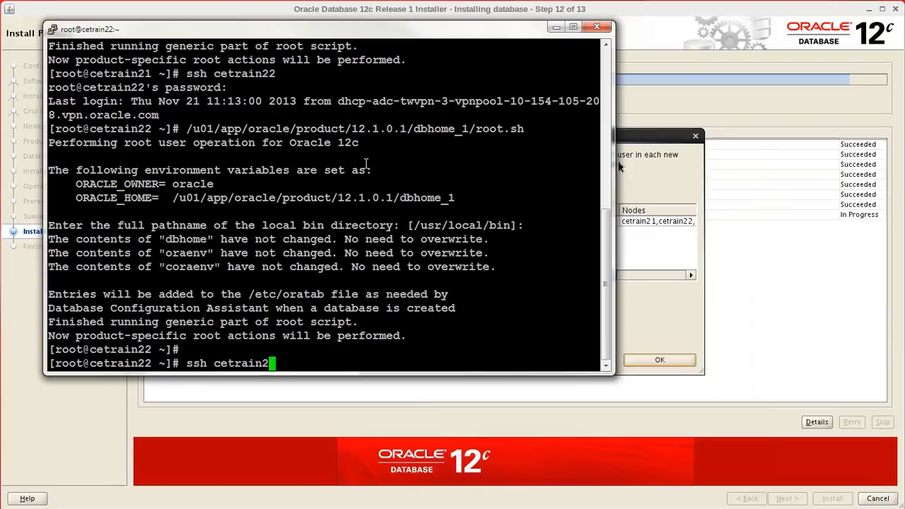
pyautogui.write('3')
pyautogui.press('Return')
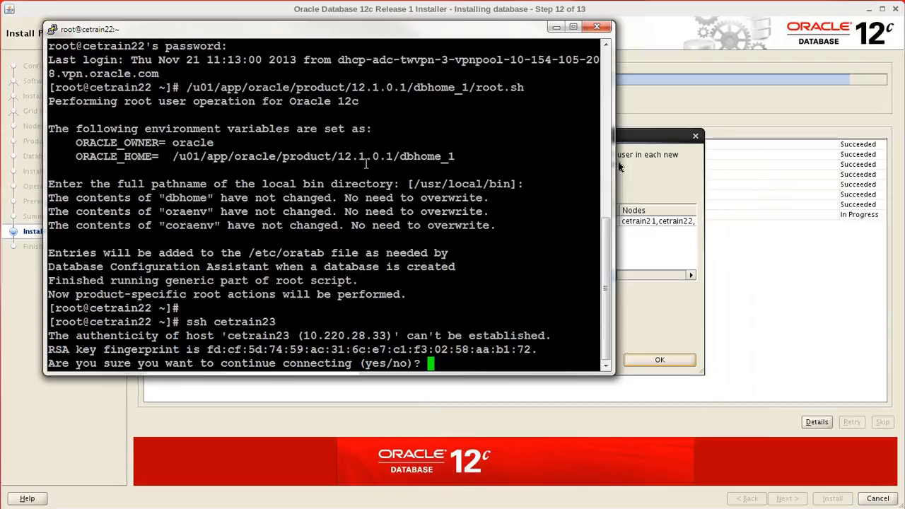
pyautogui.write('yes')
pyautogui.press('Return')
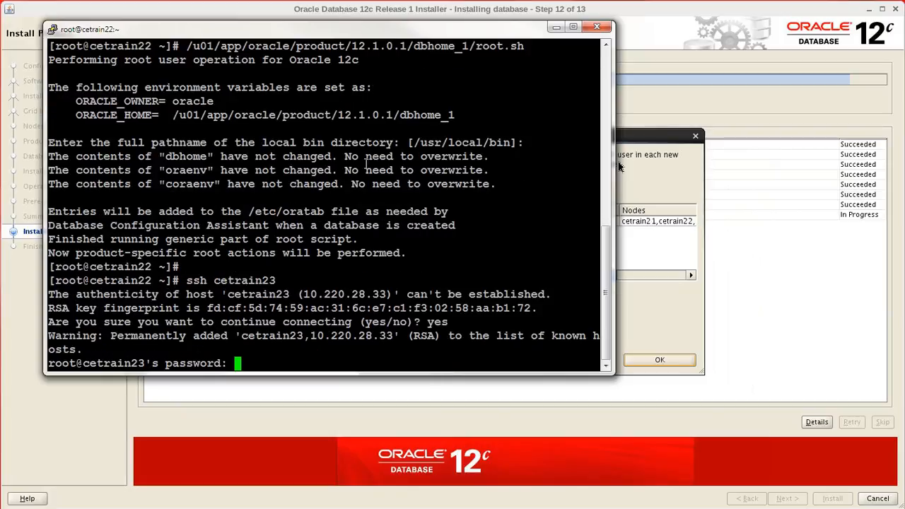
pyautogui.press('Return')
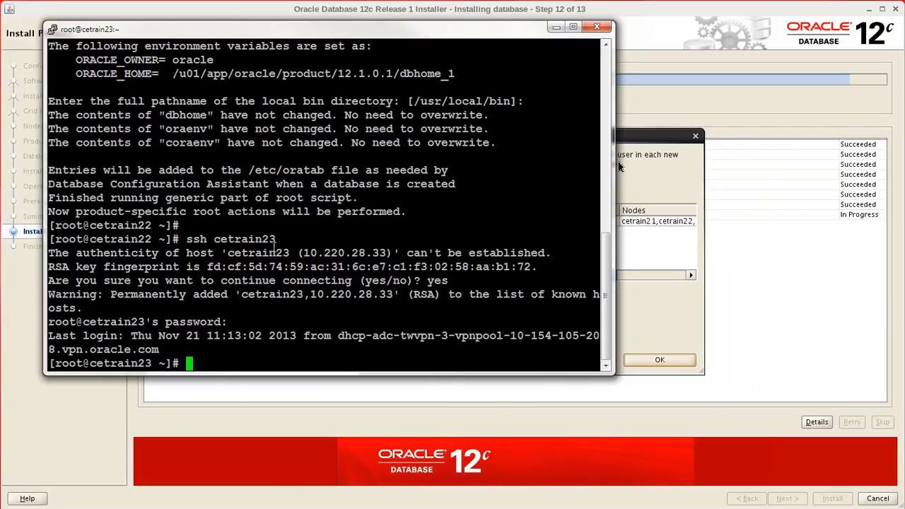
# Step: Run /u01/app/oracle/product/12.1.0.1/dbhome_1/root.sh on cetrain23, accepting the default local bin directory
pyautogui.middleClick(265, 258)
pyautogui.press('Return')
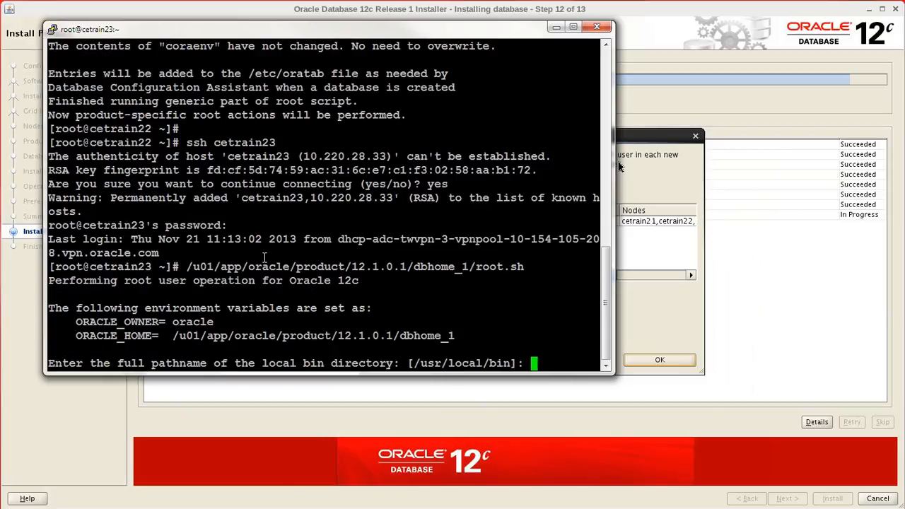
pyautogui.press('Return')
# Step: Connect to cetrain24 over SSH, accepting its host key with yes and entering the root password
pyautogui.write('ssh ')
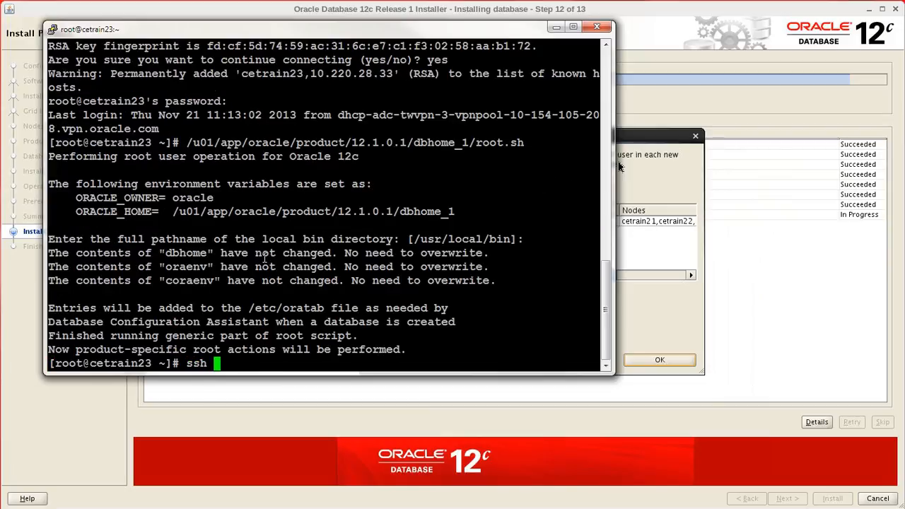
pyautogui.write('cetrain24')
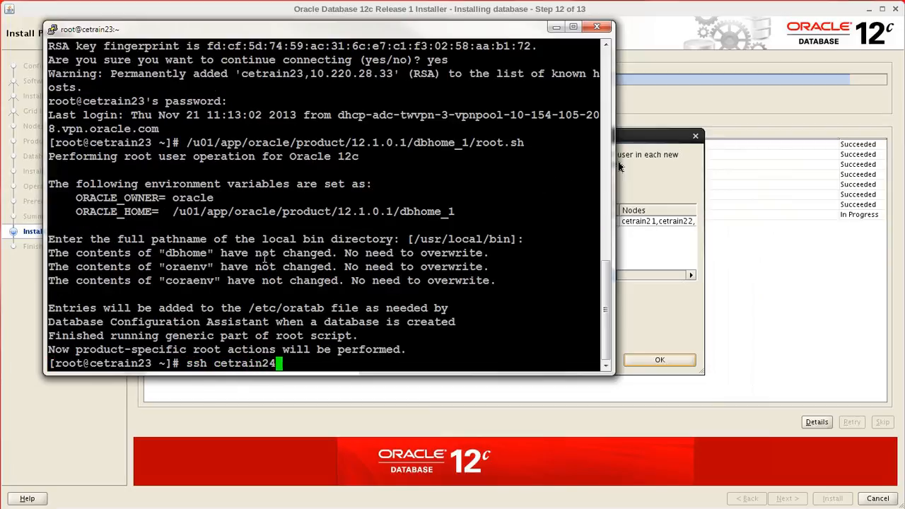
pyautogui.press('Return')
pyautogui.write('yes')
pyautogui.press('Return')
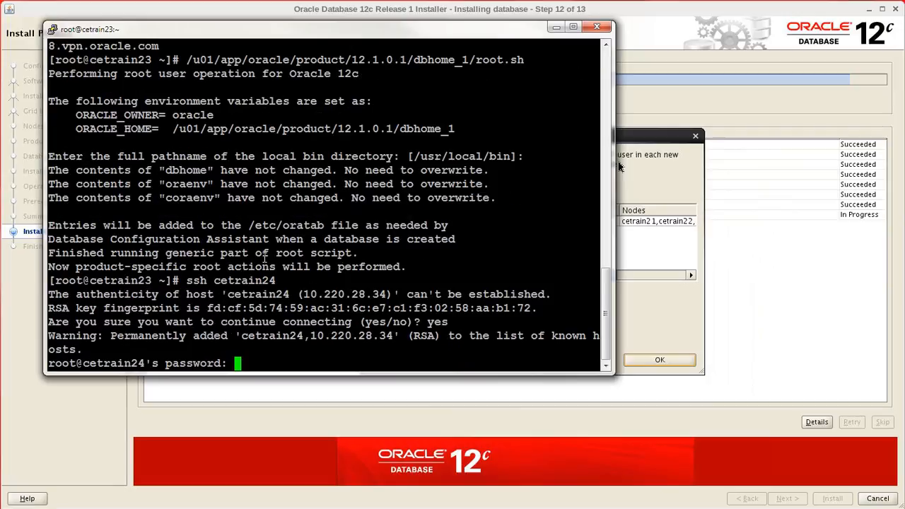
pyautogui.press('Return')
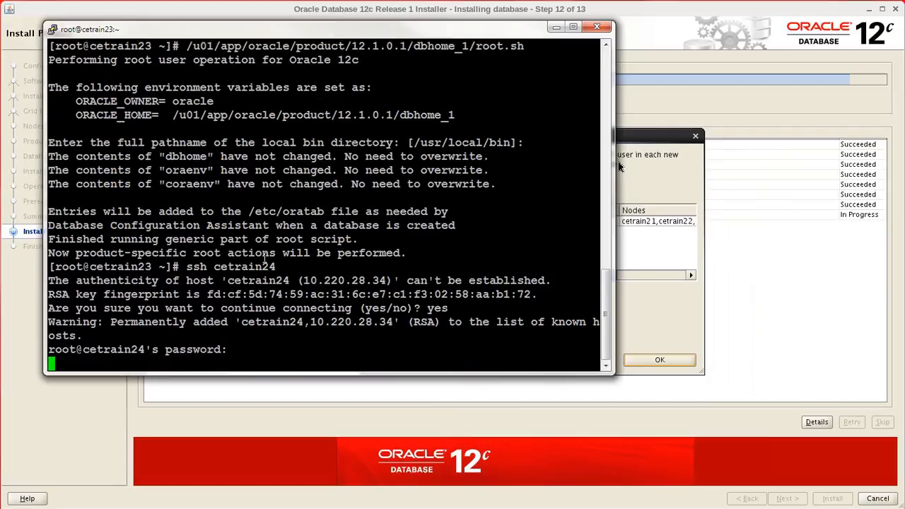
# Step: Run /u01/app/oracle/product/12.1.0.1/dbhome_1/root.sh on cetrain24 with the default local bin directory
pyautogui.write('/u01/app/oracle/product/12.1.0.1/dbhome_1/root.sh')
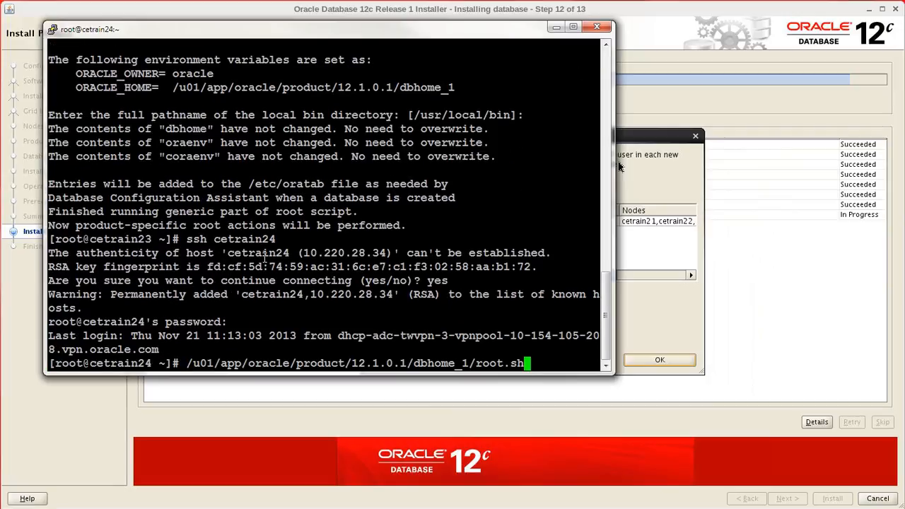
pyautogui.press('Return')
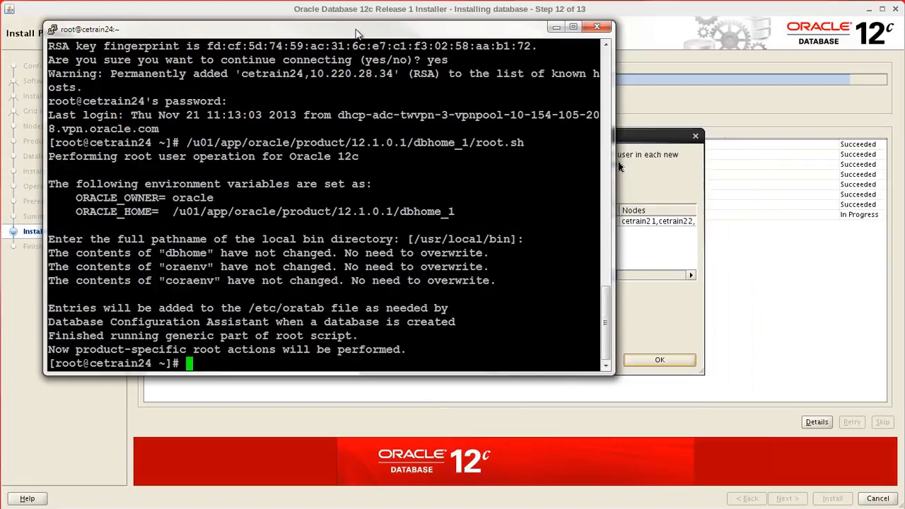
# Step: Return to the Oracle installer, confirm that the configuration scripts have been executed, and close the finished installer
pyautogui.click(620, 167)
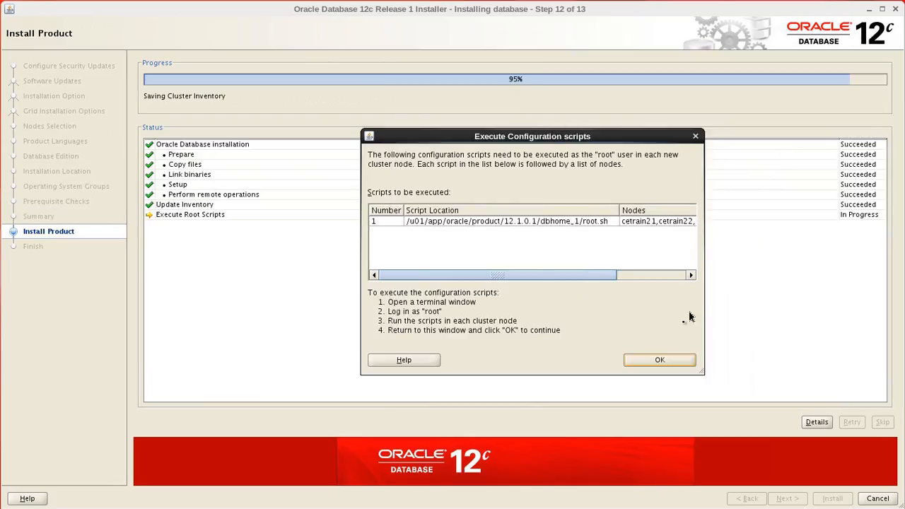
pyautogui.click(666, 359)
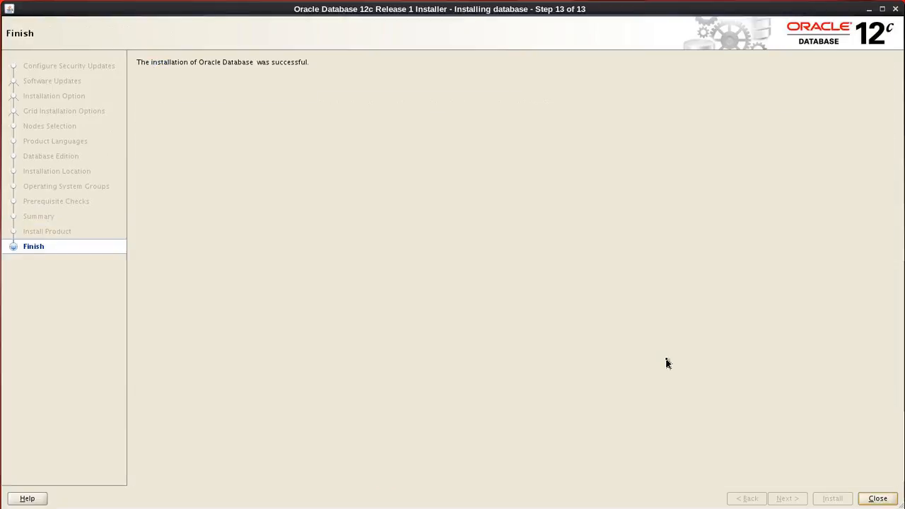
pyautogui.click(877, 499)
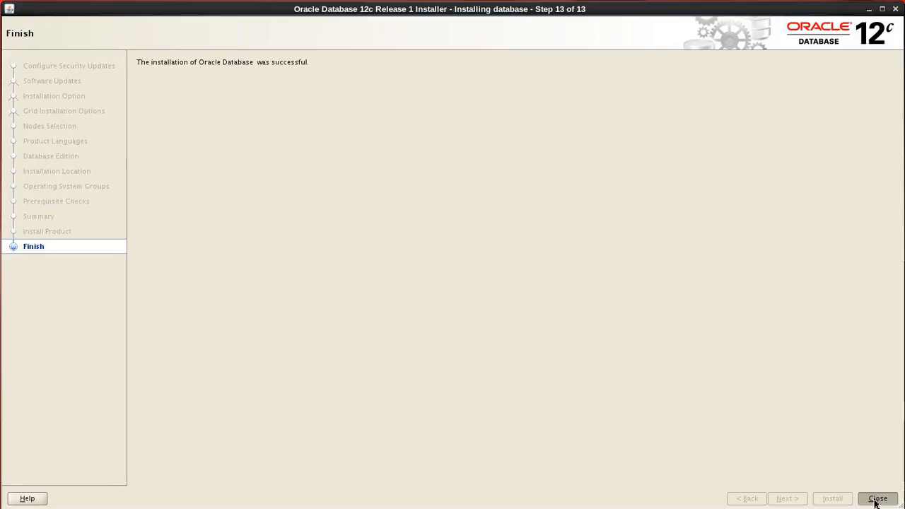